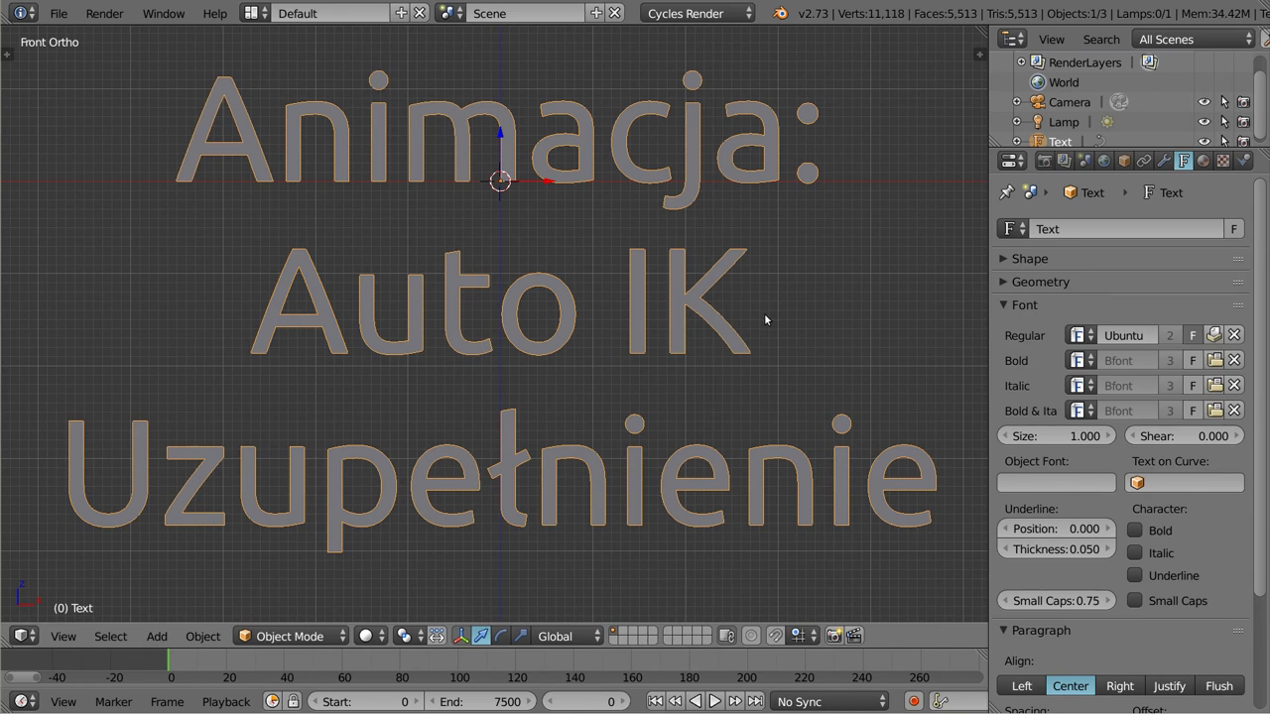
- Delete the title text object and centre the view on the scene origin
key(x)
right_click(538, 285)
key(x)
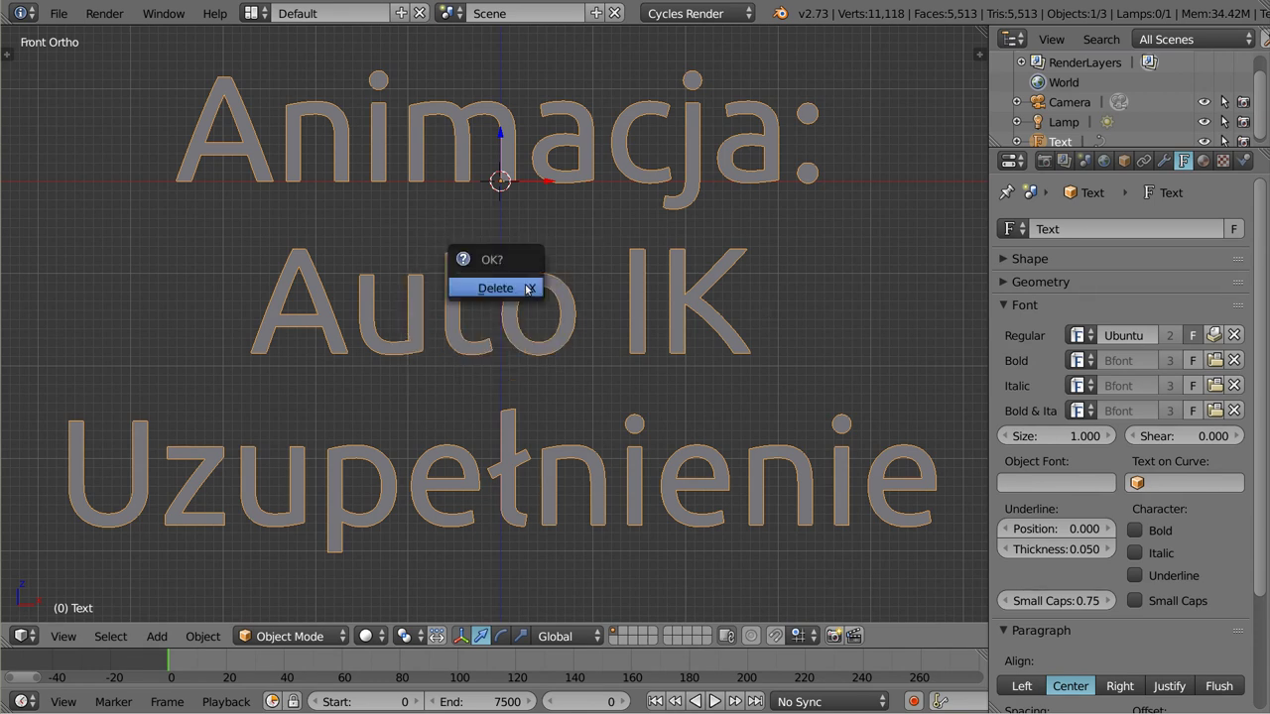
click(528, 289)
shift+middle_drag(548, 135, 563, 352)
- Add a single-bone armature and enter Edit Mode on it
key(shift+a)
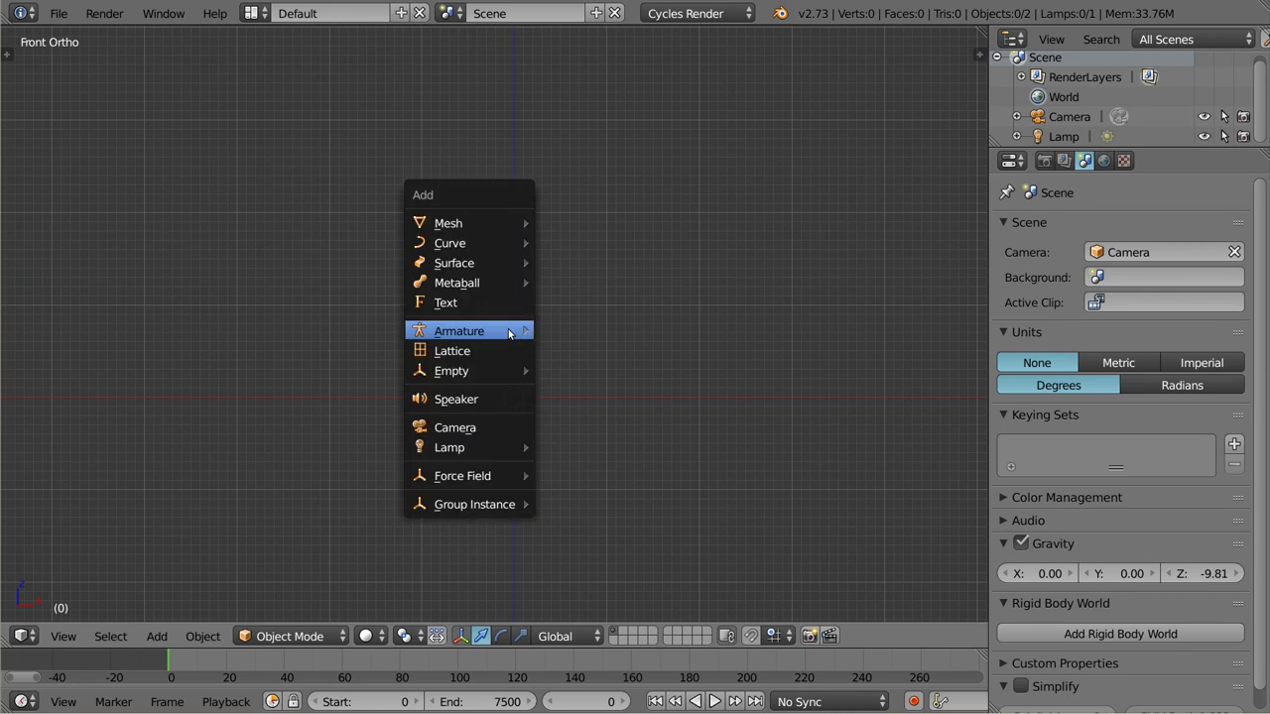
click(580, 331)
key(Tab)
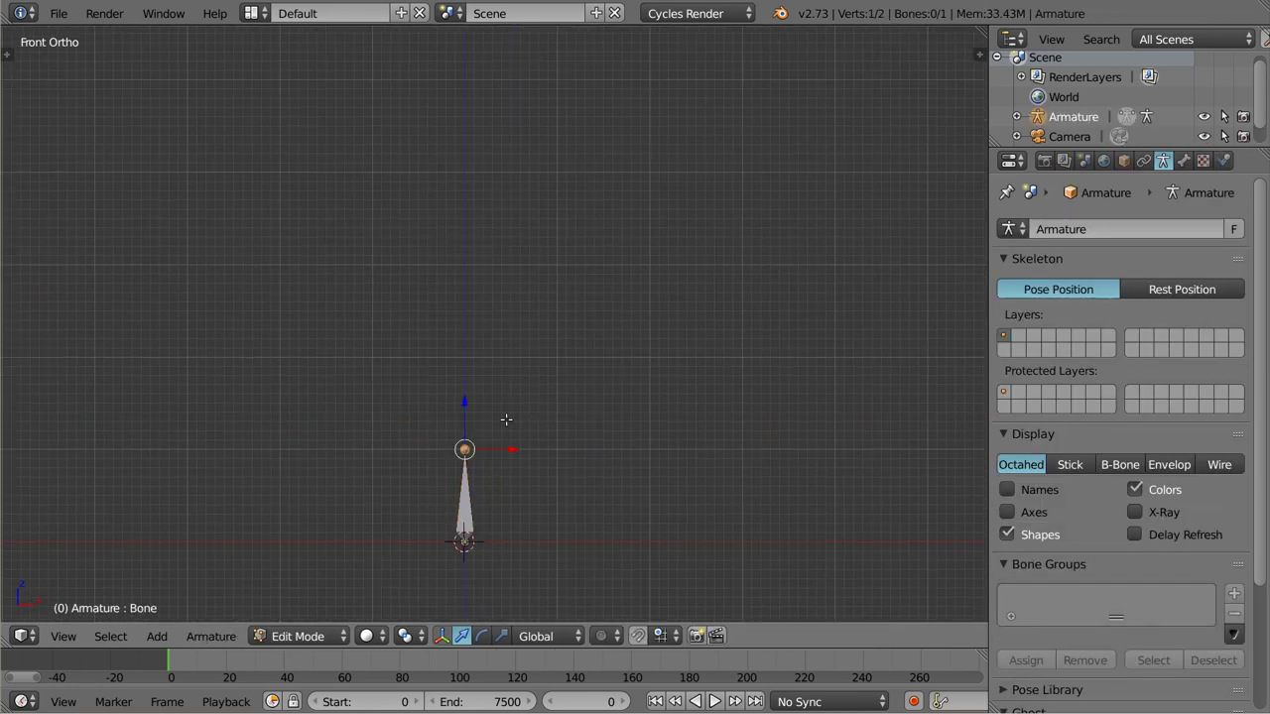
- Extrude four bones upward to build a five-bone vertical column
key(e)
click(462, 355)
key(e)
click(468, 250)
key(e)
click(466, 164)
key(e)
click(463, 75)
- Extrude three bones out to the right and frame the whole L-shaped chain
key(e)
click(555, 80)
key(e)
click(654, 78)
key(e)
click(746, 72)
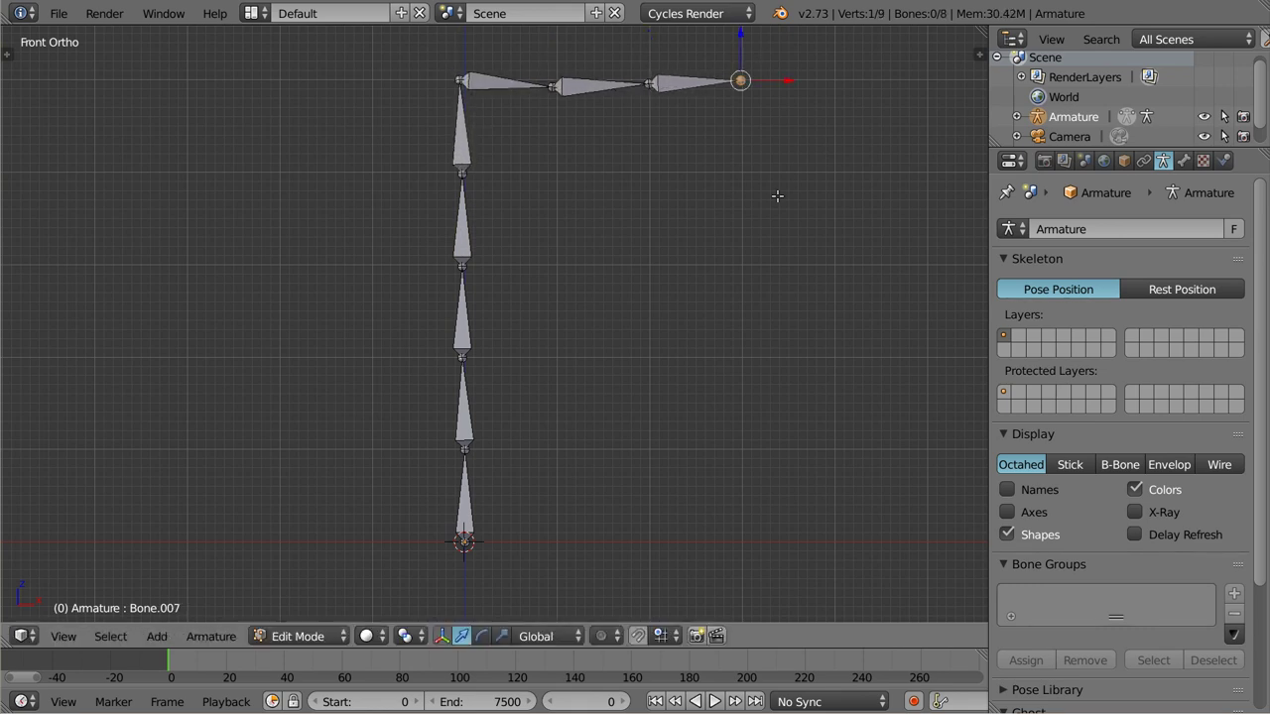
scroll(783, 218, down, 1)
shift+middle_drag(651, 244, 652, 300)
- Enter Pose Mode and try rotating the end bone and Bone.005, cancelling each rotation
key(ctrl+Tab)
right_click(699, 164)
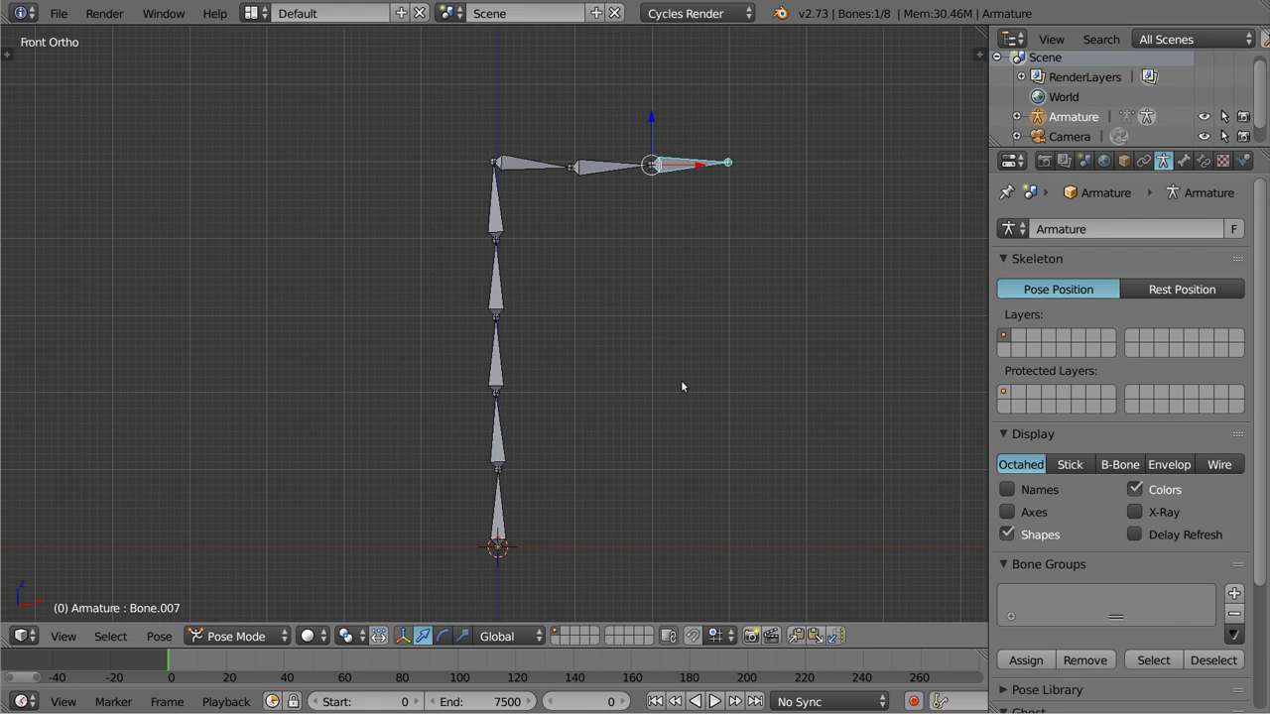
key(r)
right_click(649, 301)
right_click(524, 185)
key(r)
right_click(555, 378)
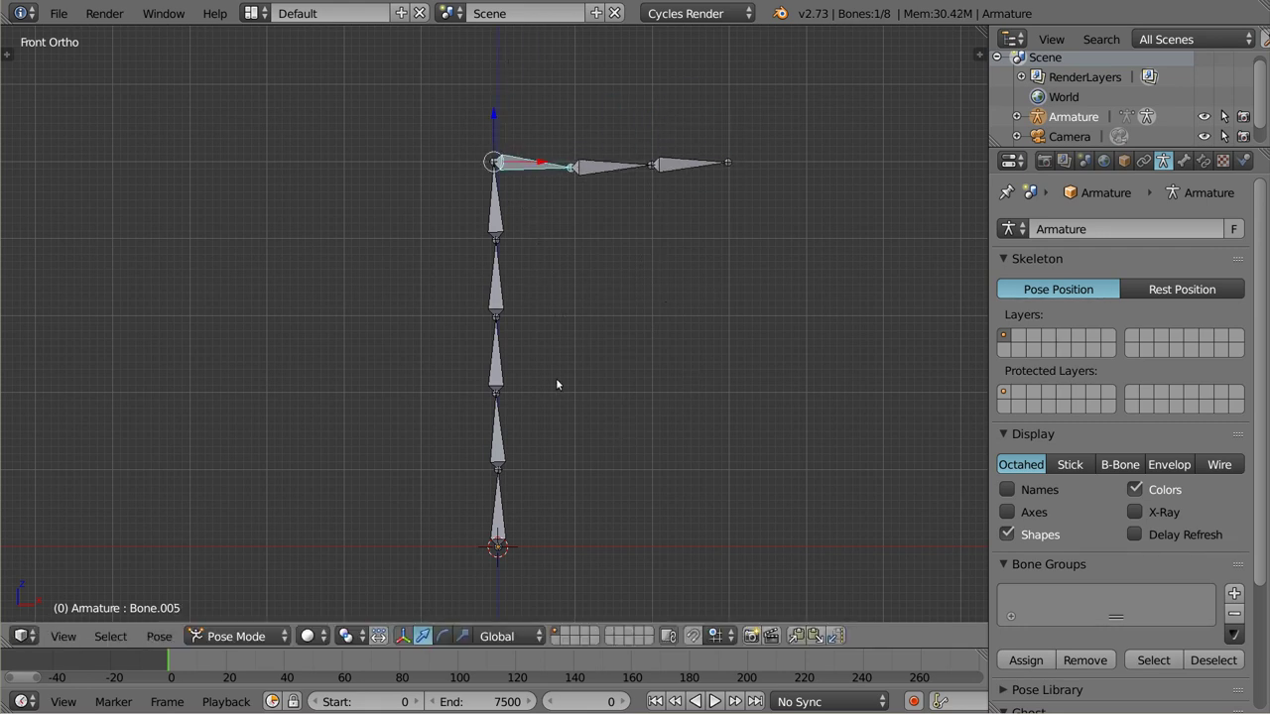
- Open the pose tool shelf, turn on Auto IK in Options, and cancel a test rotation
key(t)
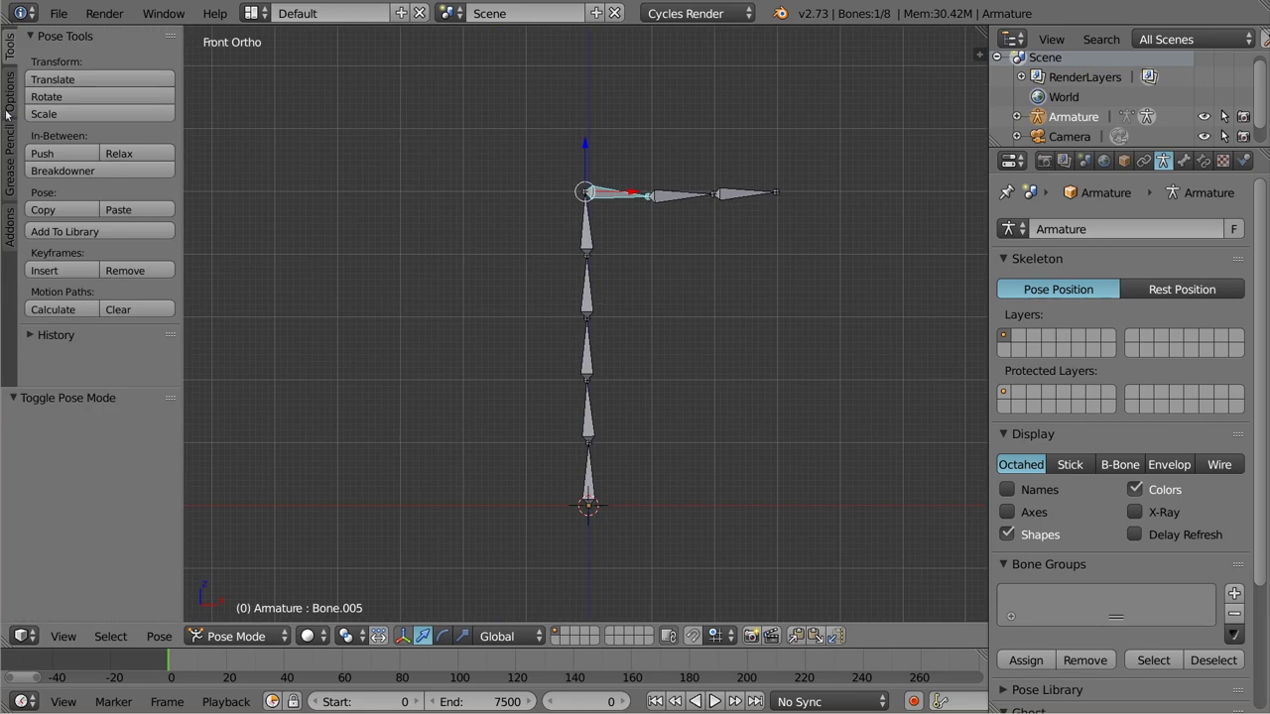
click(10, 92)
ctrl+middle_drag(62, 134, 128, 135)
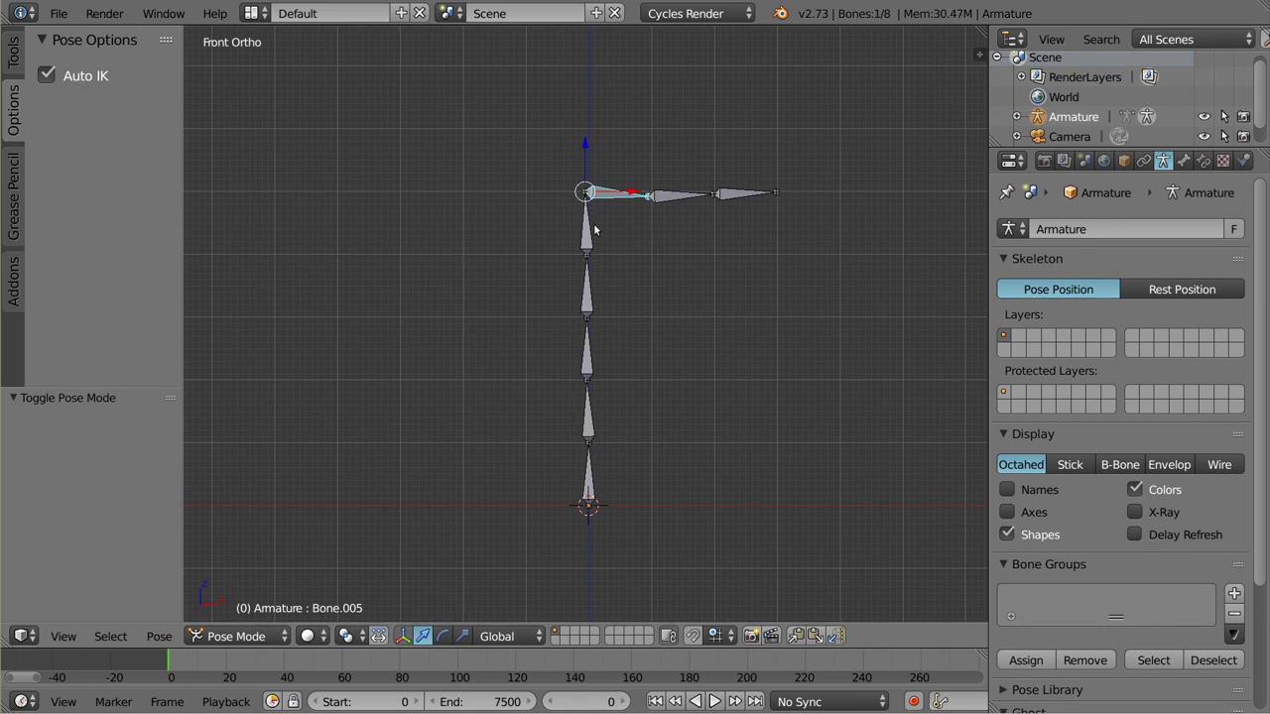
key(r)
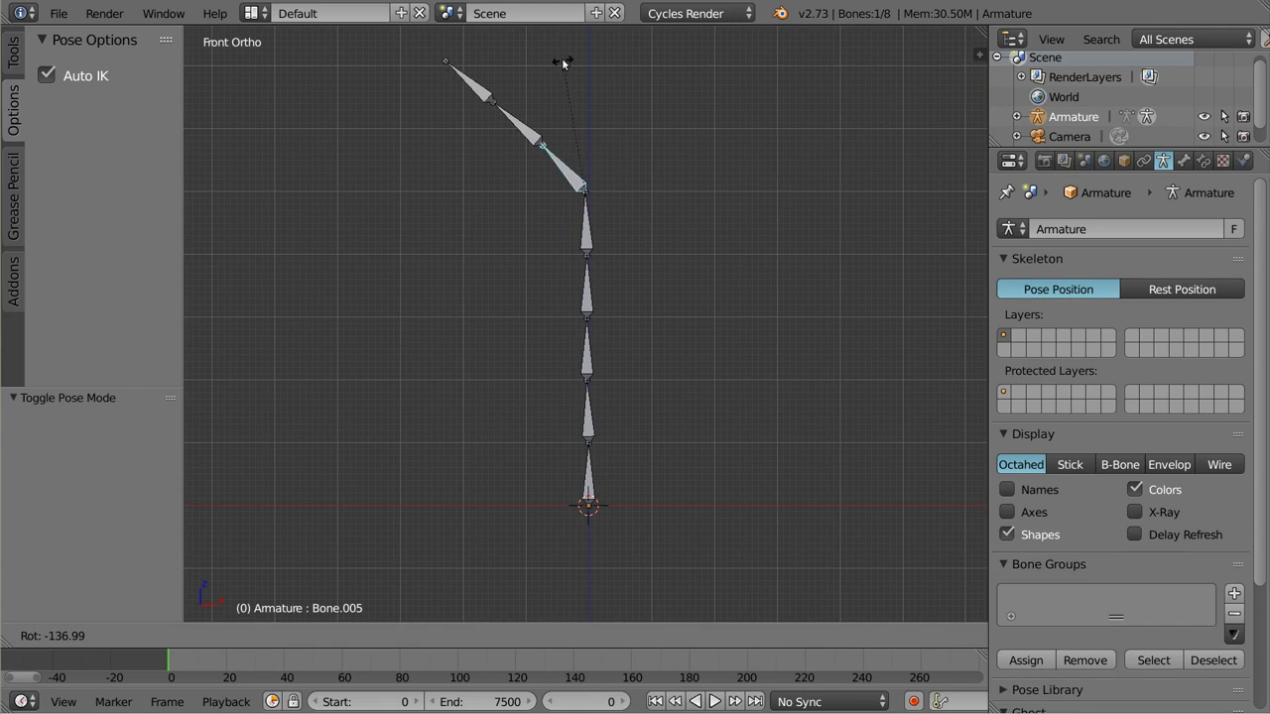
key(Escape)
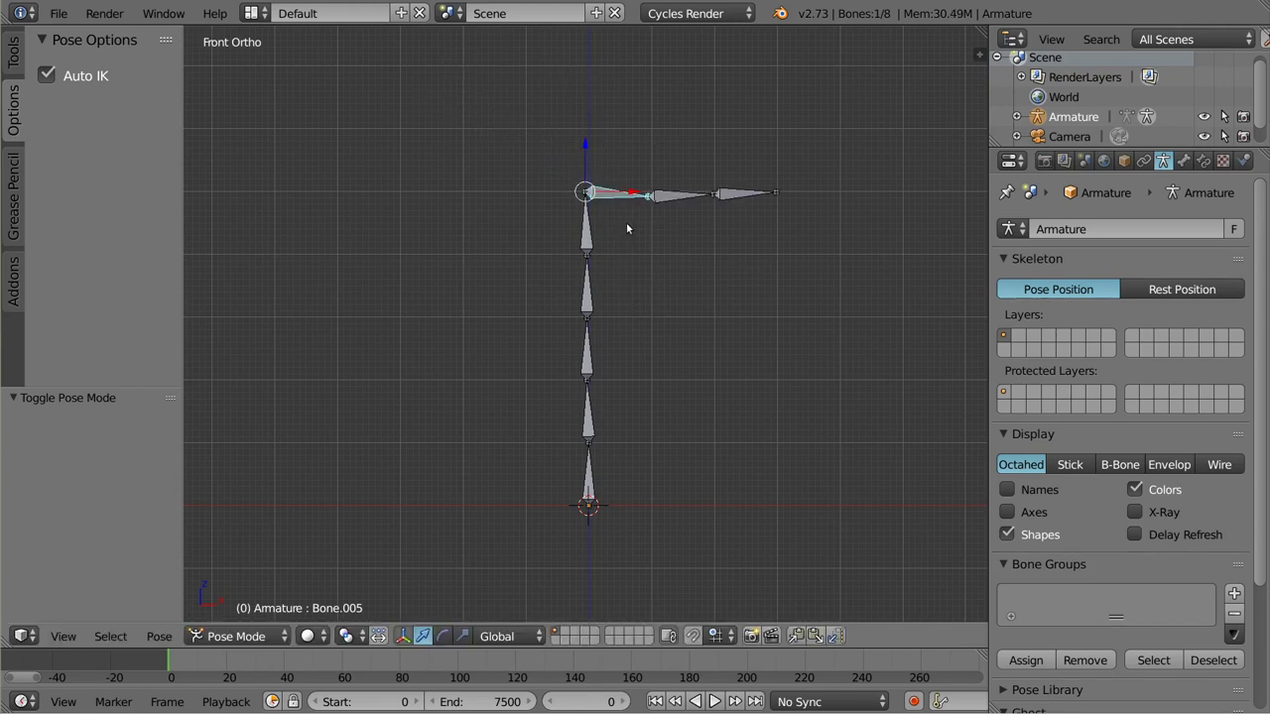
- Drag tip bone Bone.007 with Auto IK into a loop, then up and to the right
key(g)
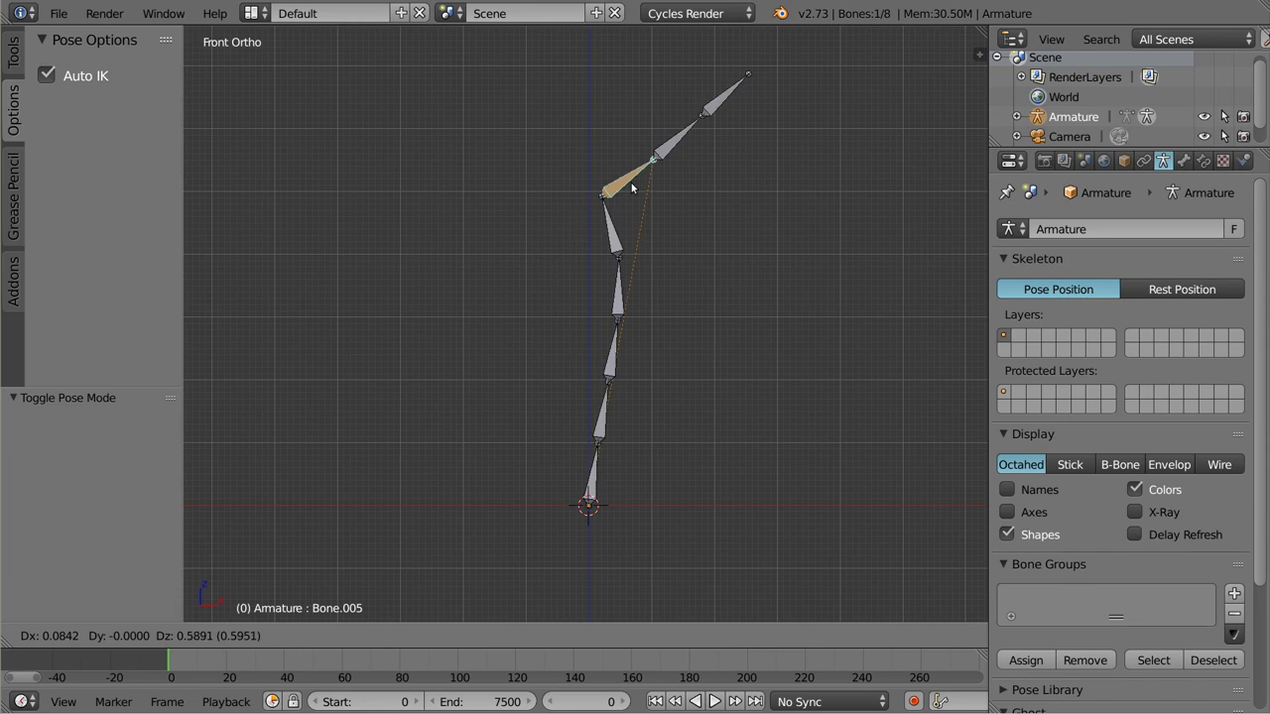
right_click(632, 187)
right_click(742, 199)
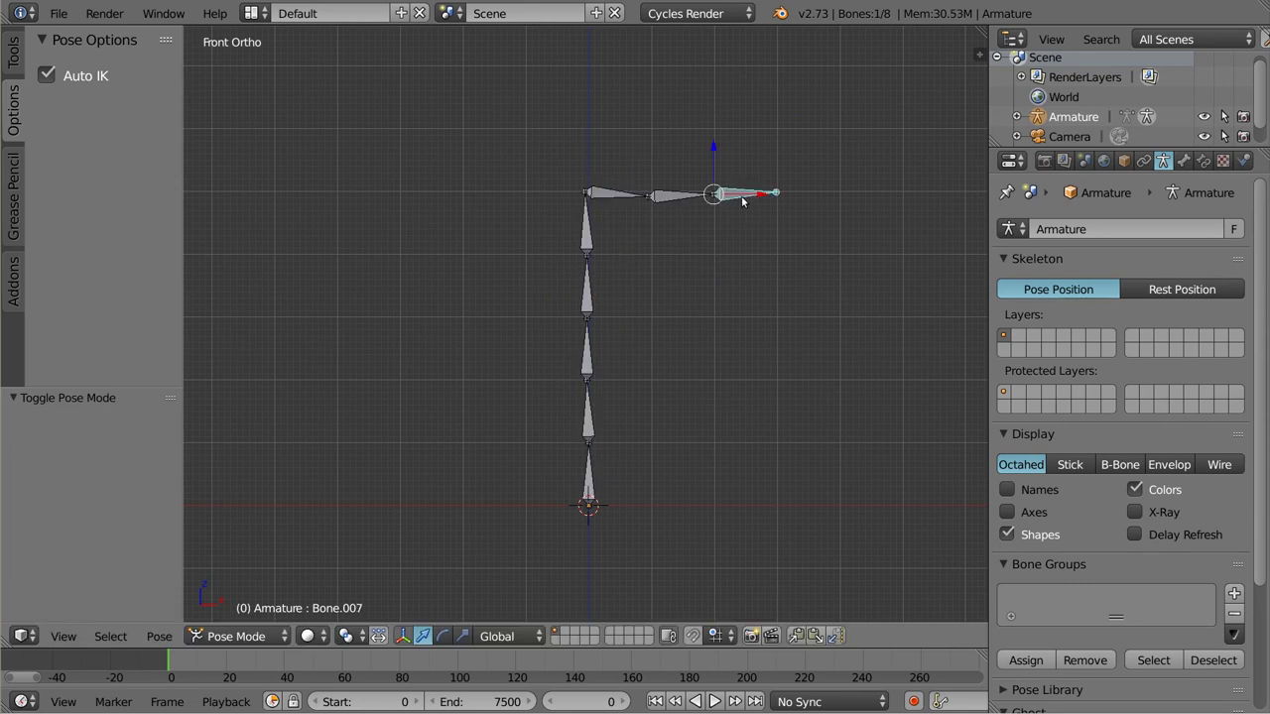
key(g)
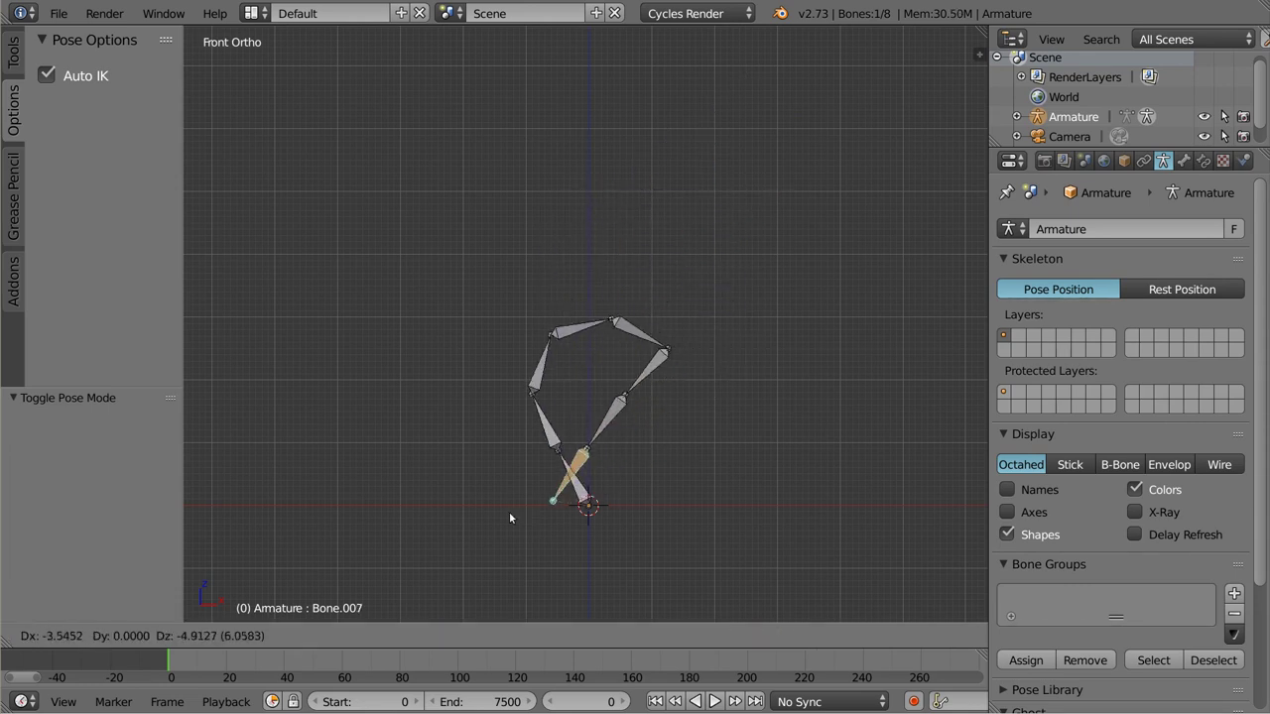
click(484, 563)
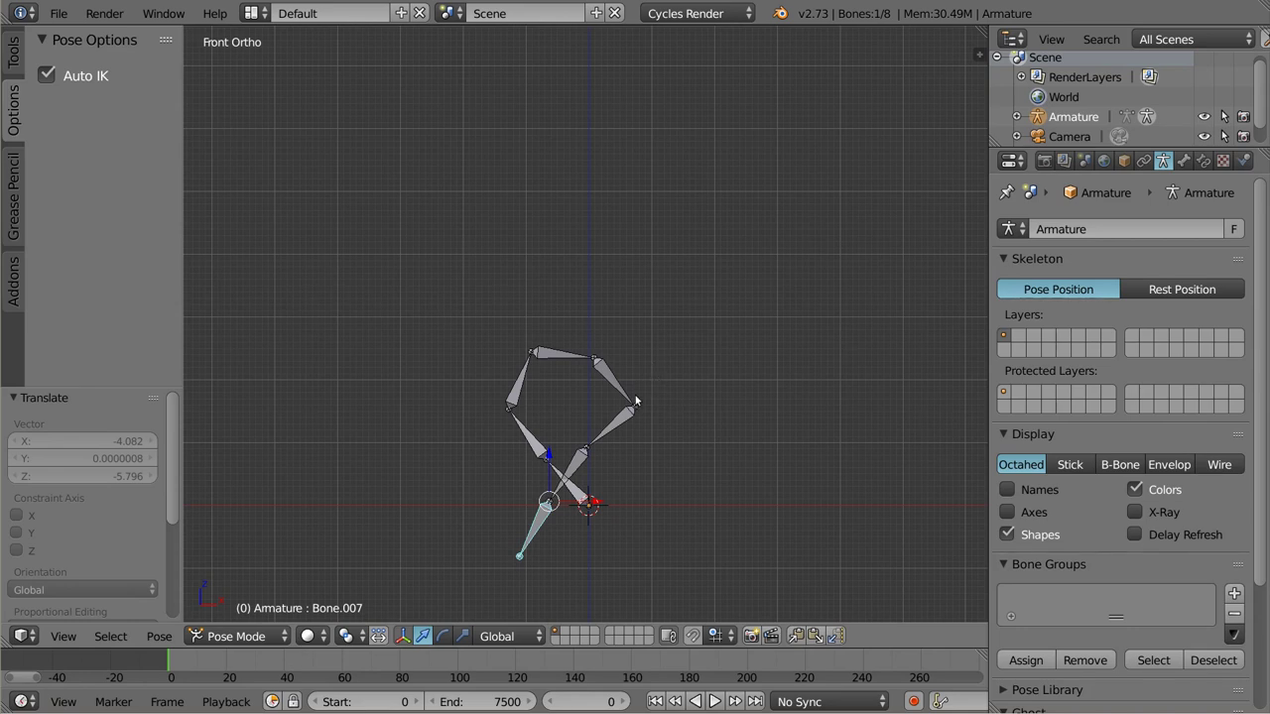
key(g)
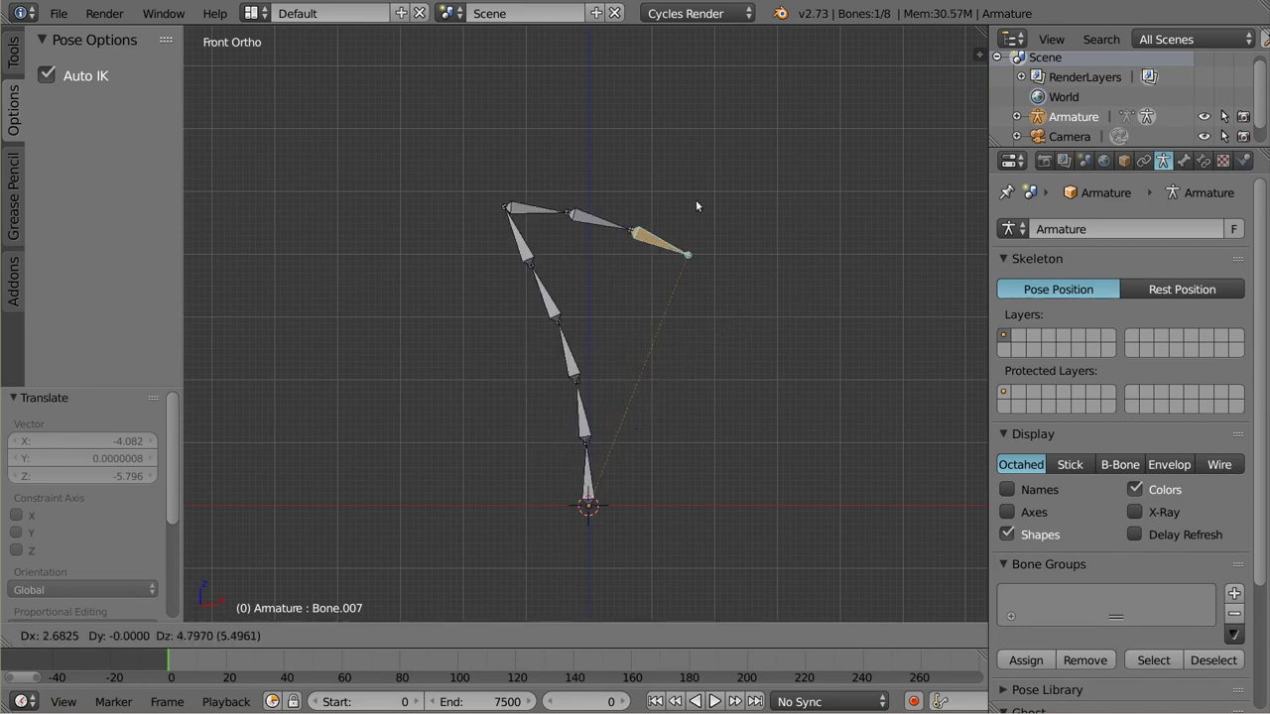
click(828, 219)
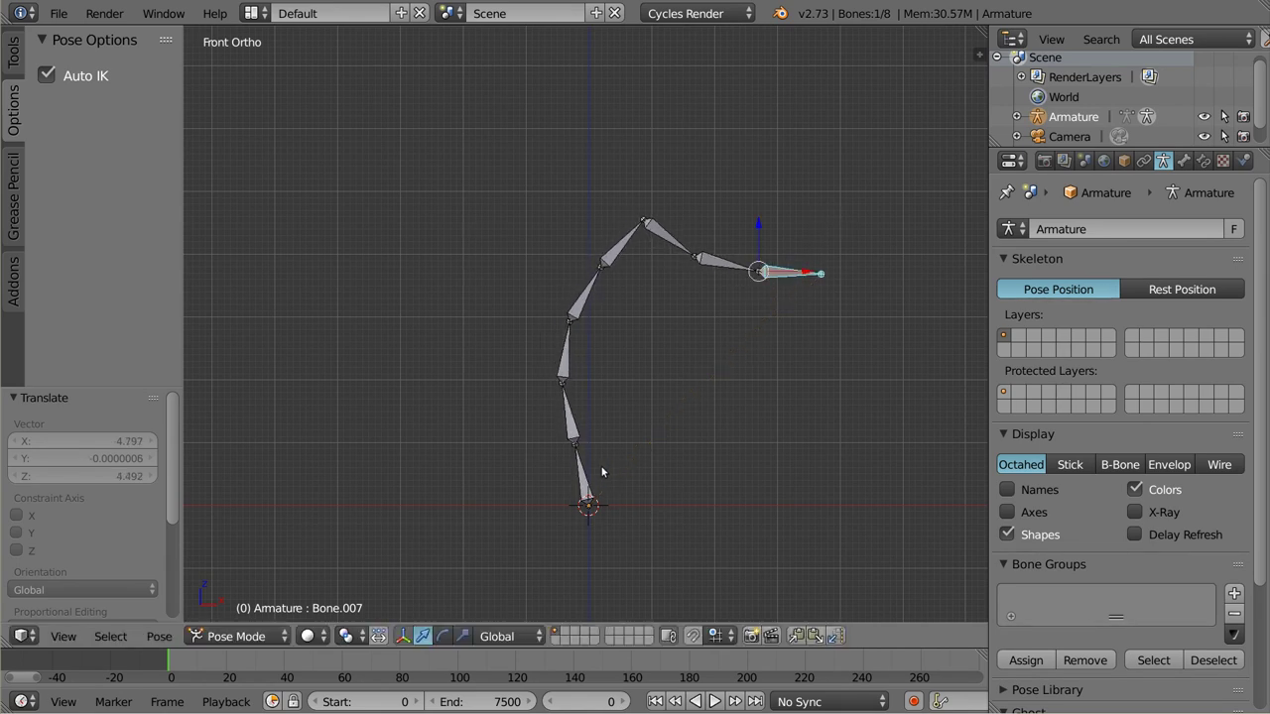
- Re-pose the tip bone into a rightward hook, then start pulling it up and right
key(g)
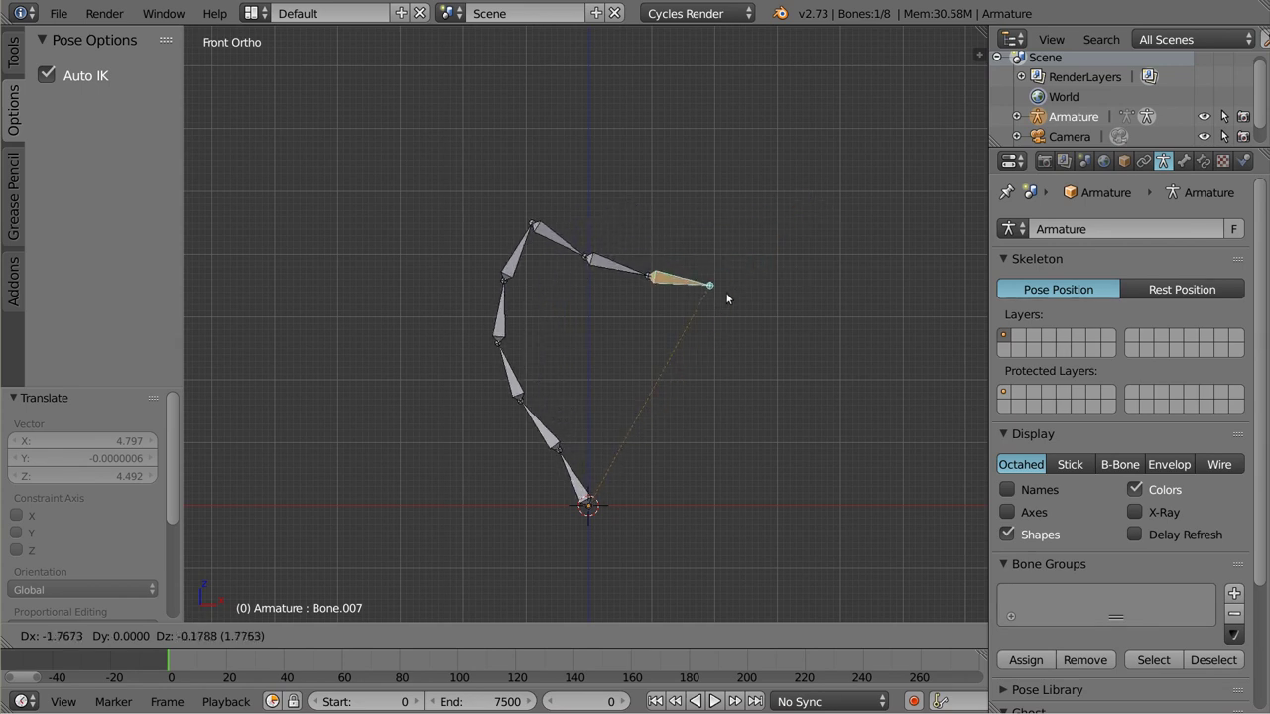
click(769, 278)
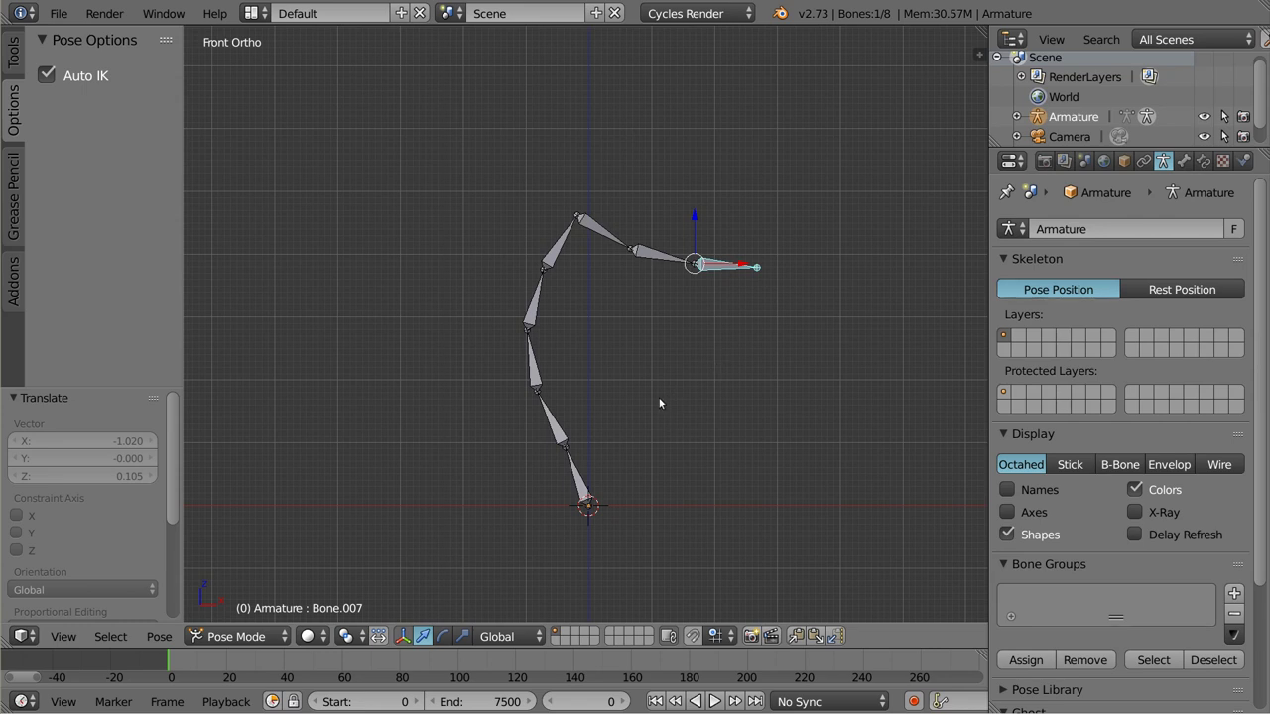
key(g)
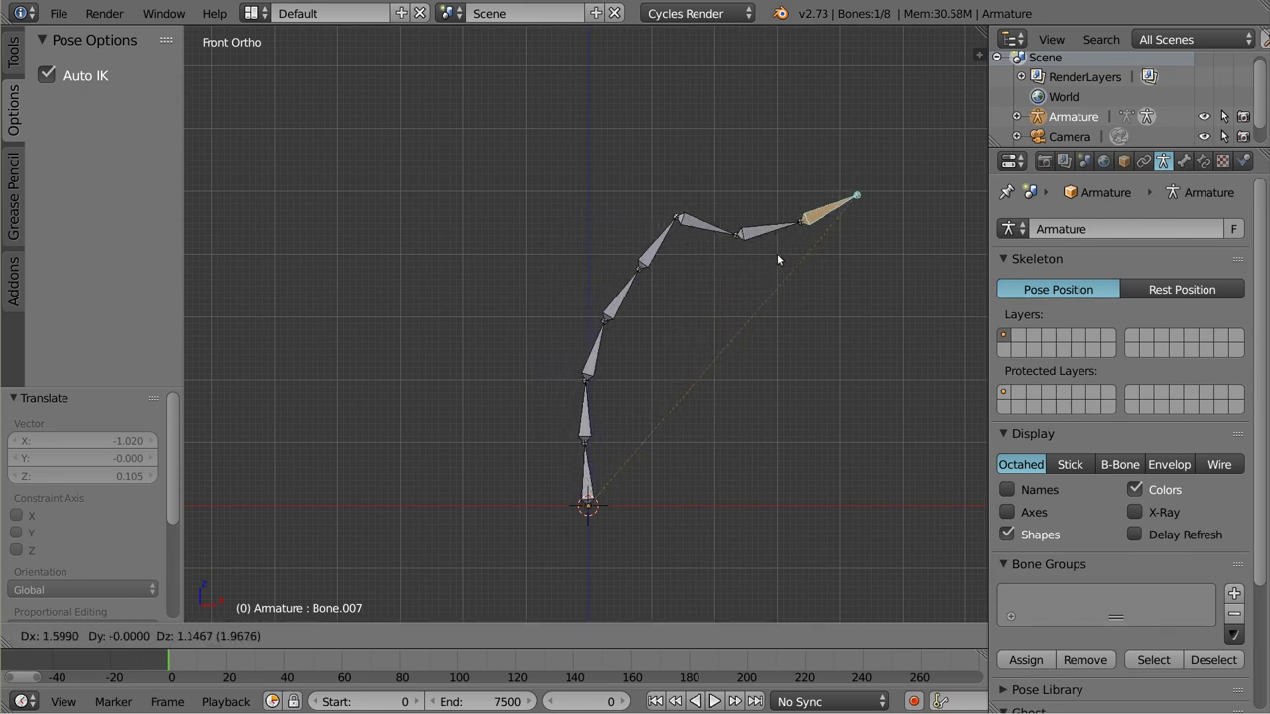
- Set the chain as a straight vertical column and pan down to show its tip
click(507, 435)
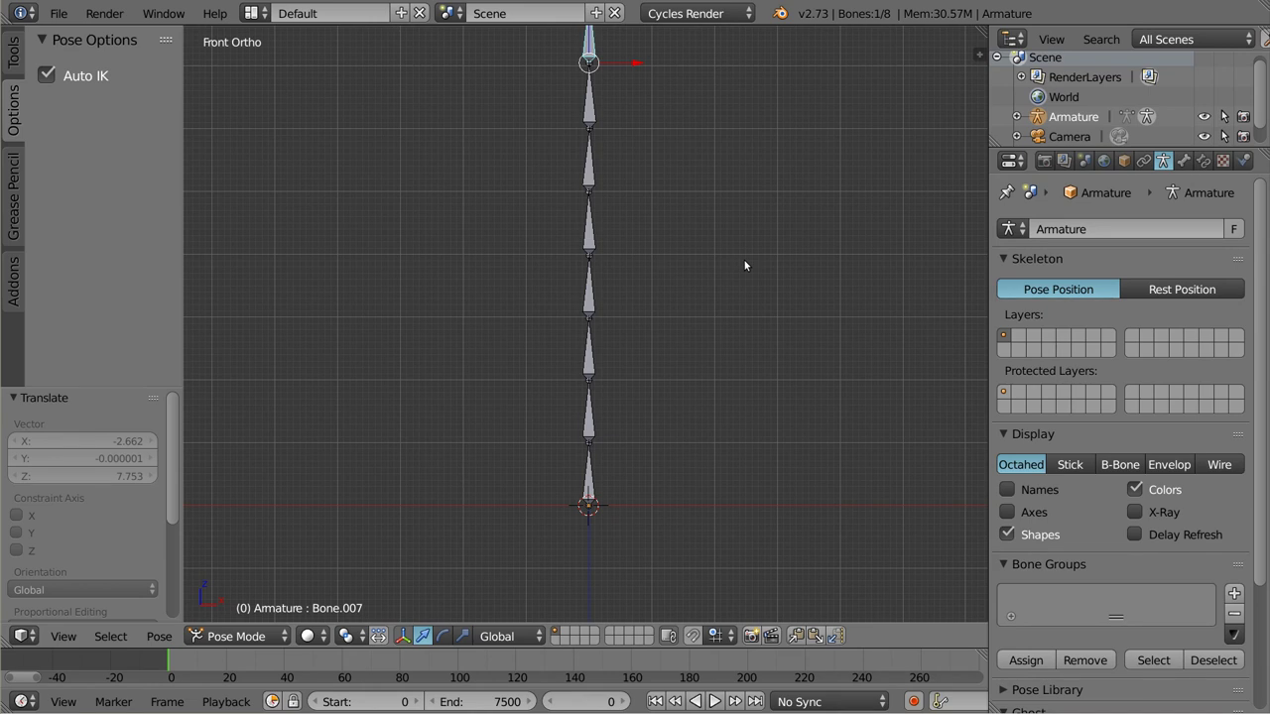
mouse_move(700, 213)
shift+middle_down()
mouse_move(685, 272)
mouse_move(693, 263)
shift+middle_up()
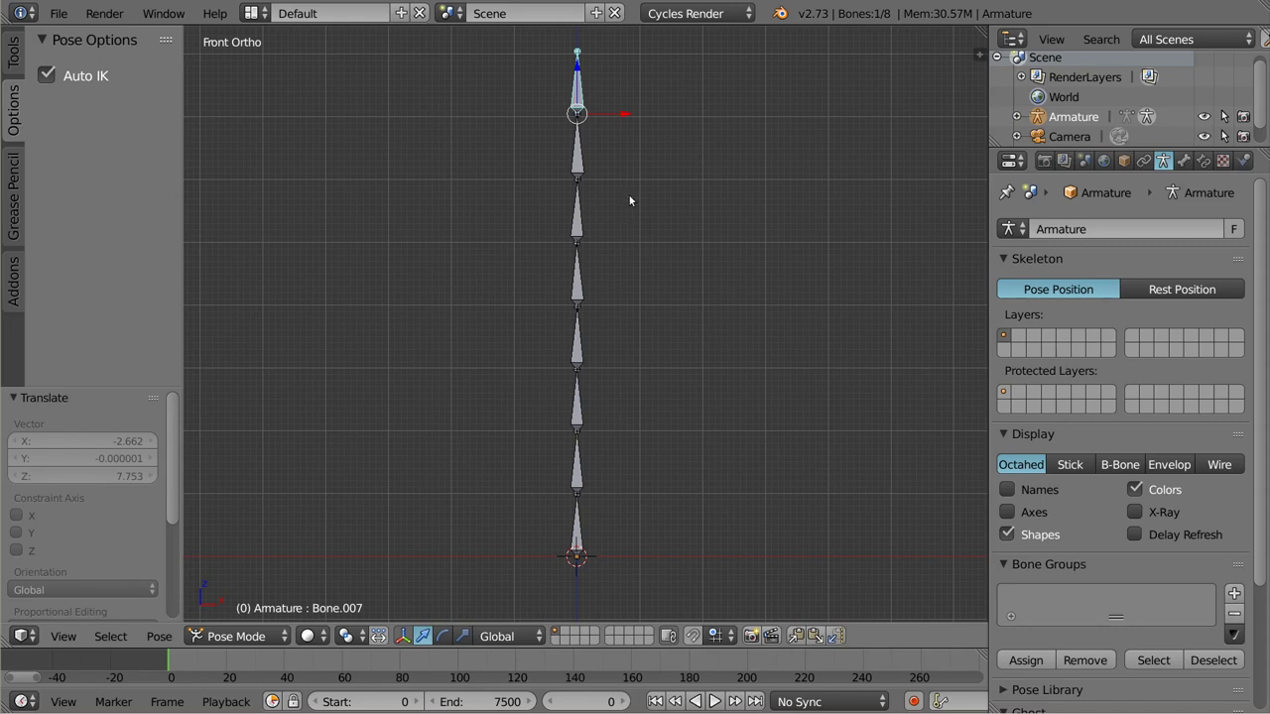
- Move the tip bone with the Auto IK chain length set to 6 so only the upper six bones arch
key(g)
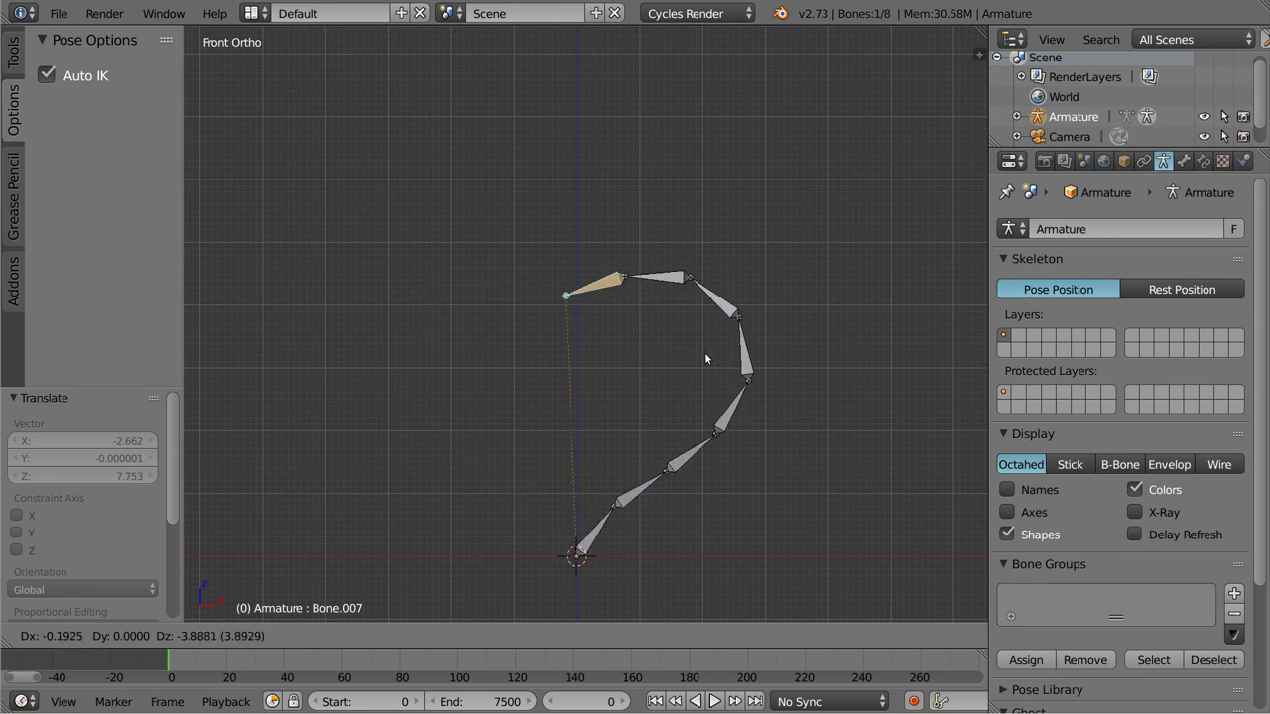
key(Page_Up)
key(Page_Up)
key(Page_Up)
key(Page_Up)
key(Page_Up)
key(Page_Up)
key(Page_Up)
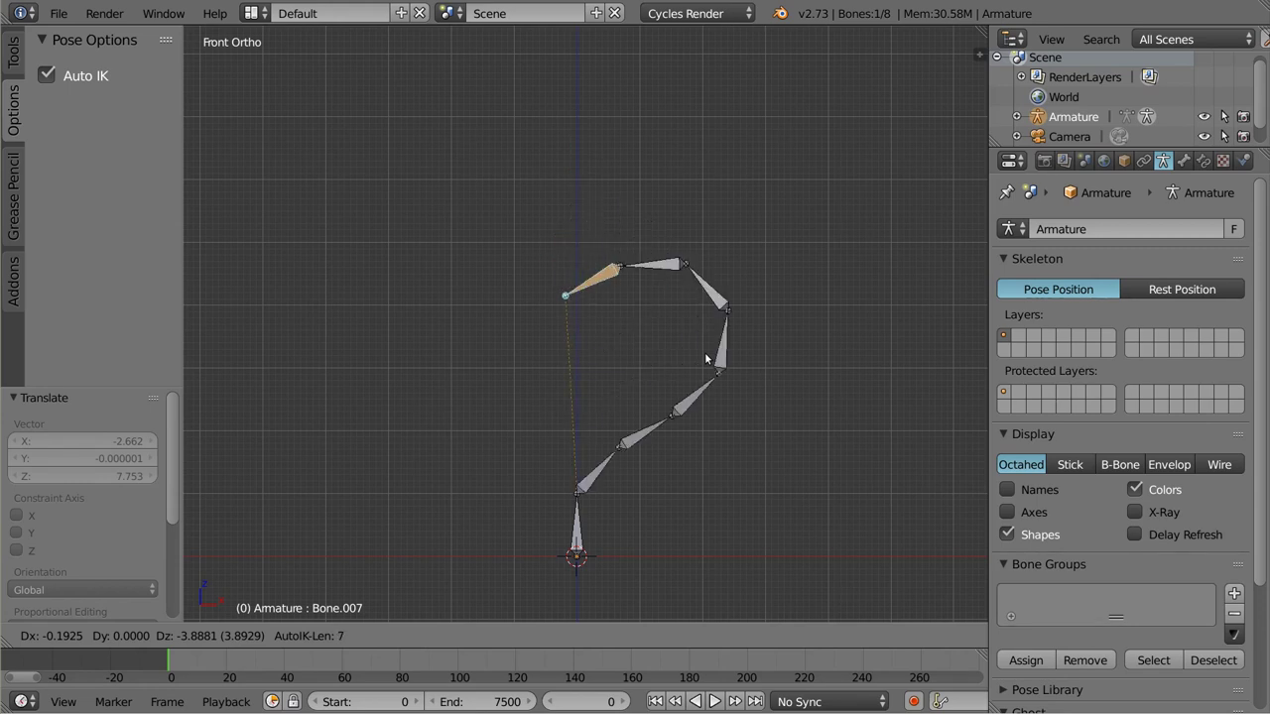
key(Page_Up)
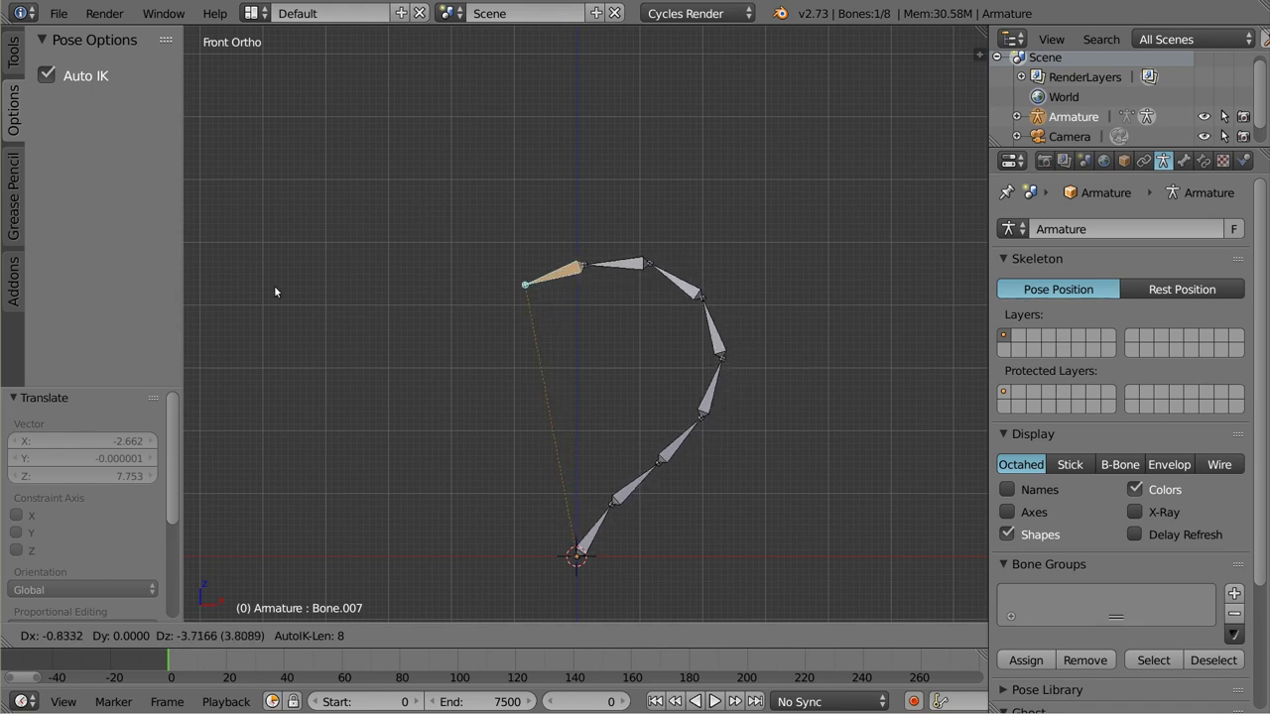
key(Page_Down)
key(Page_Down)
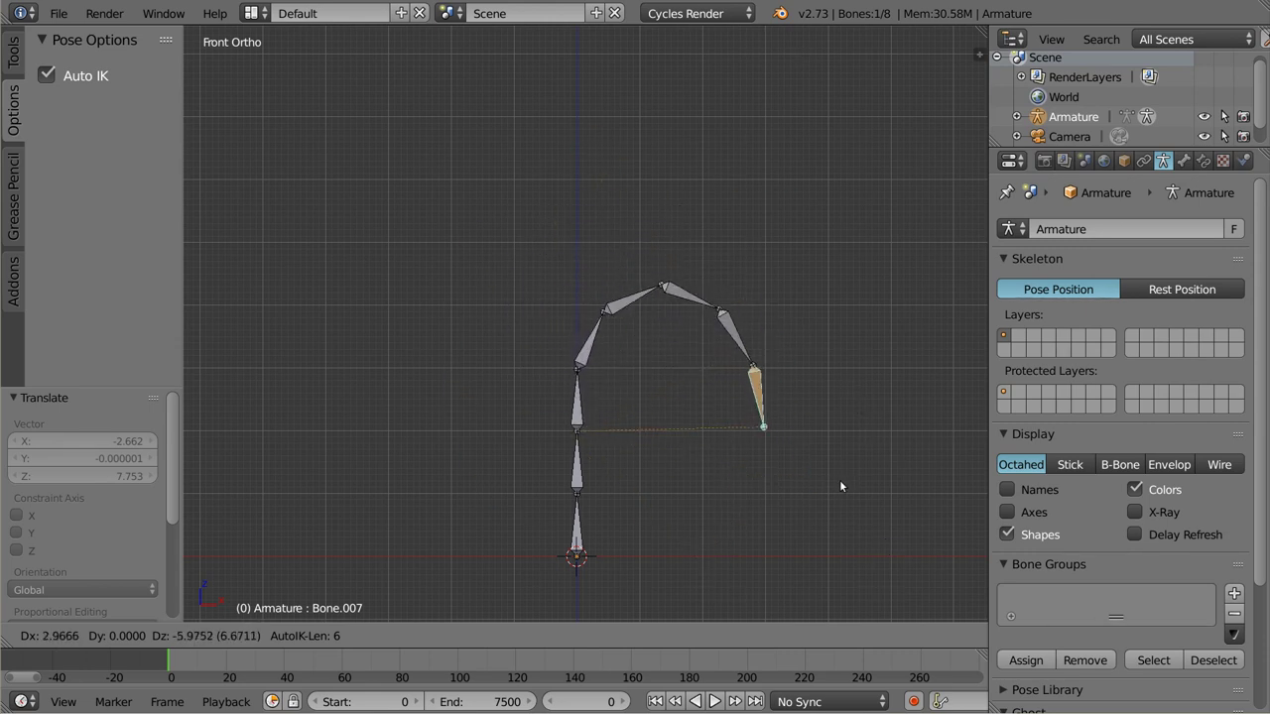
- Lock in the arch, then pull the tip bone into a question-mark curl angled down-right
click(779, 484)
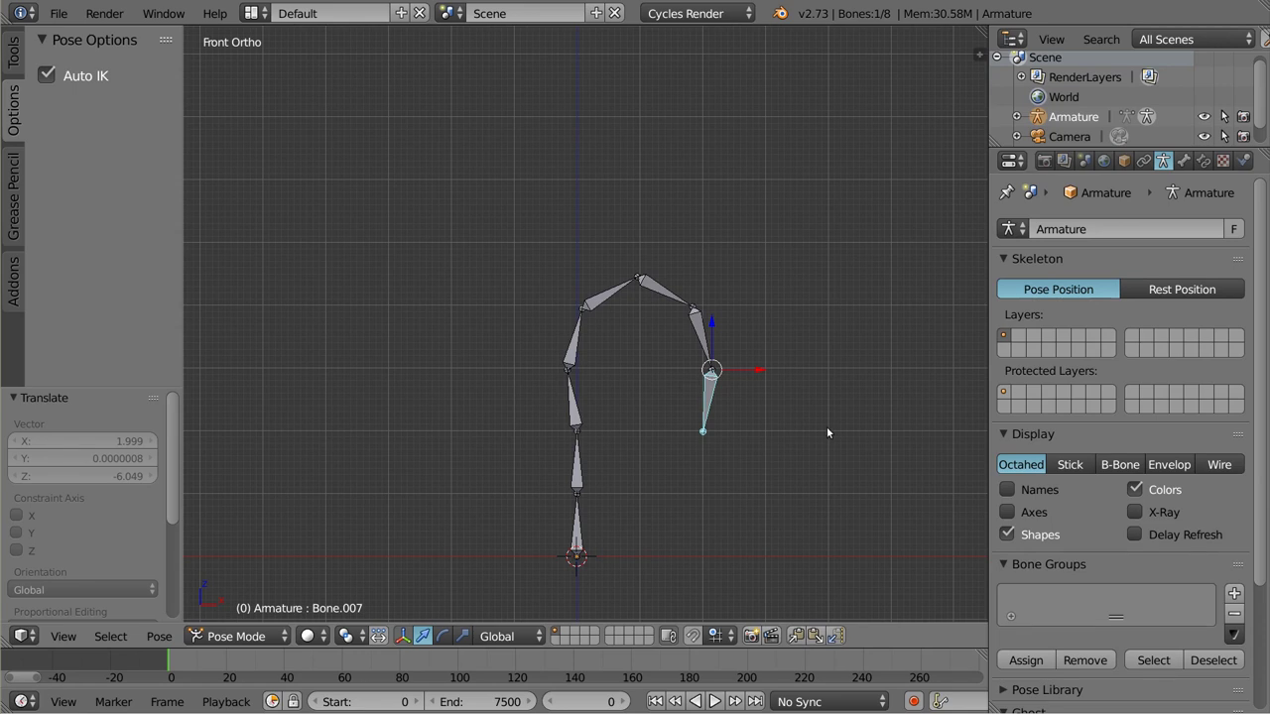
key(g)
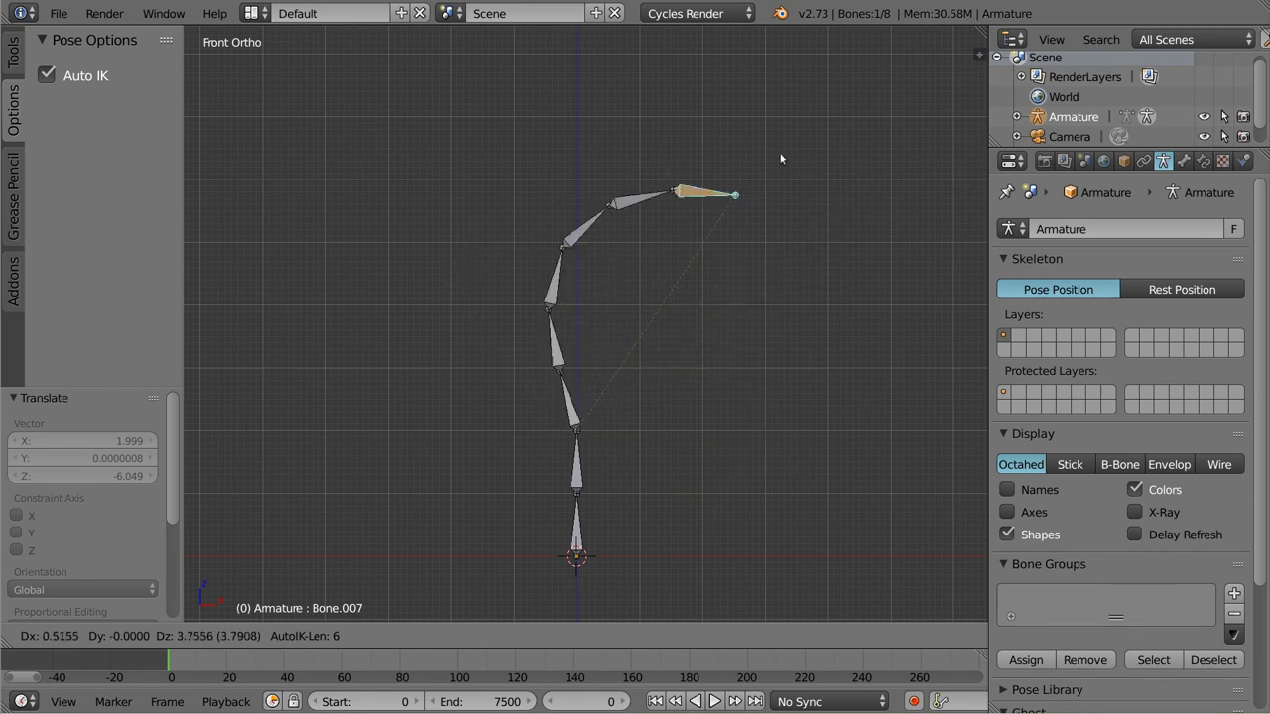
click(743, 205)
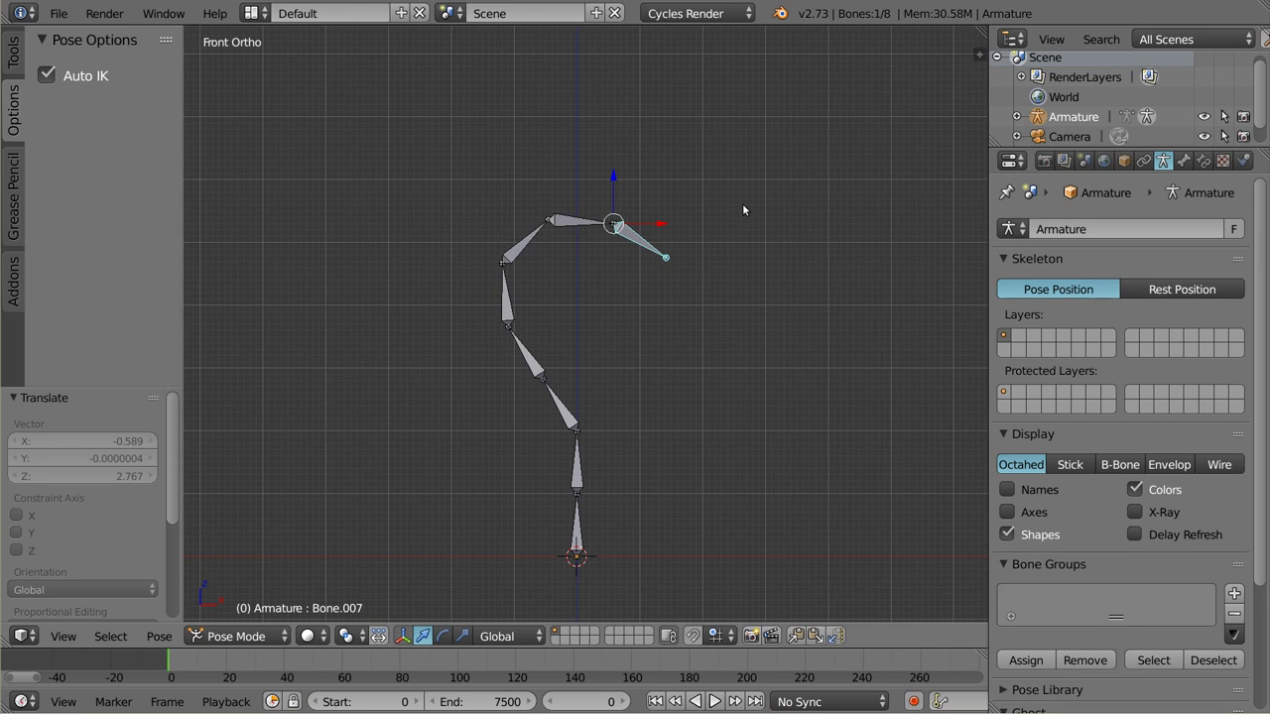